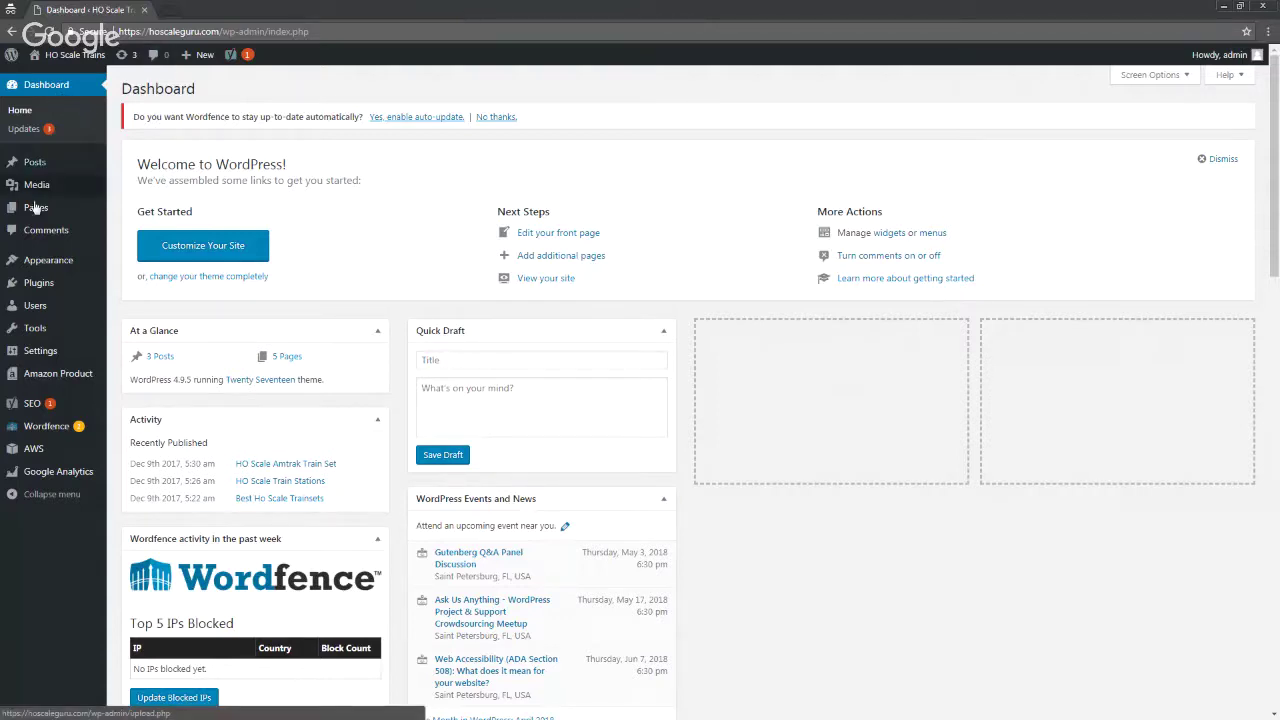
Search new plugins for 'gps plotter' and install the Gps Plotter plugin
mouse_move(36, 283)
left_click(132, 304)
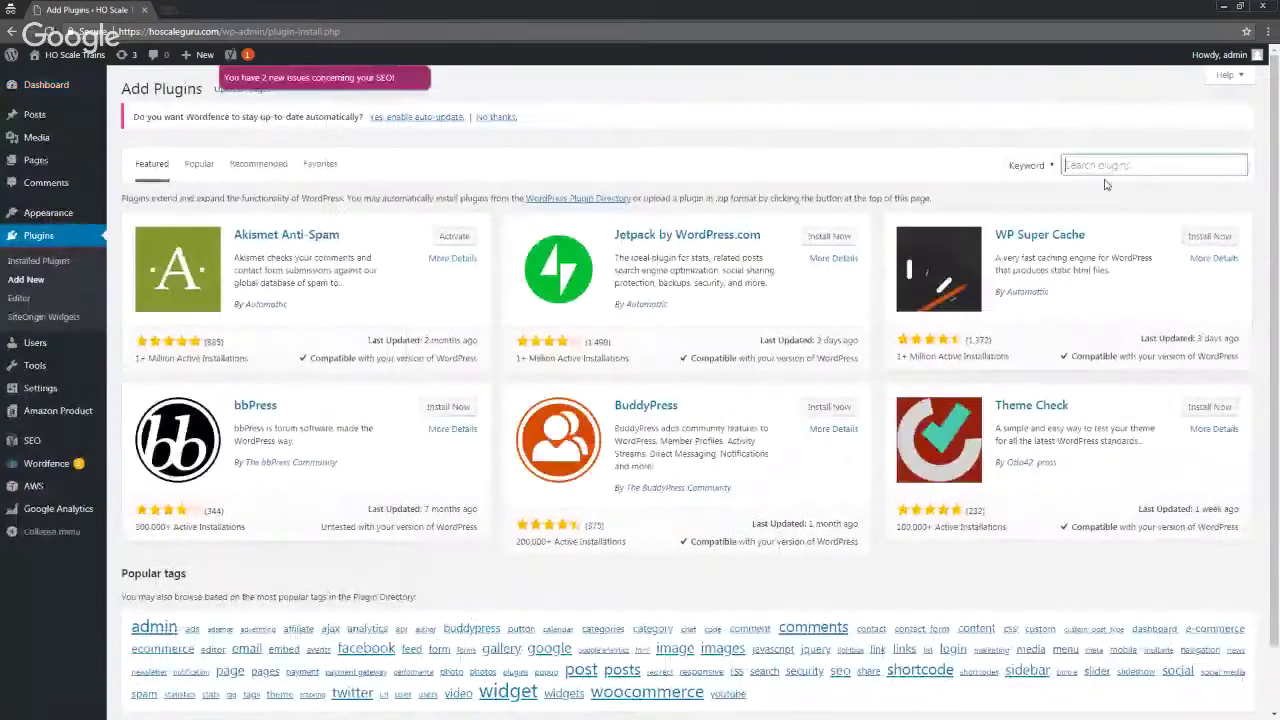
type("gps plotter")
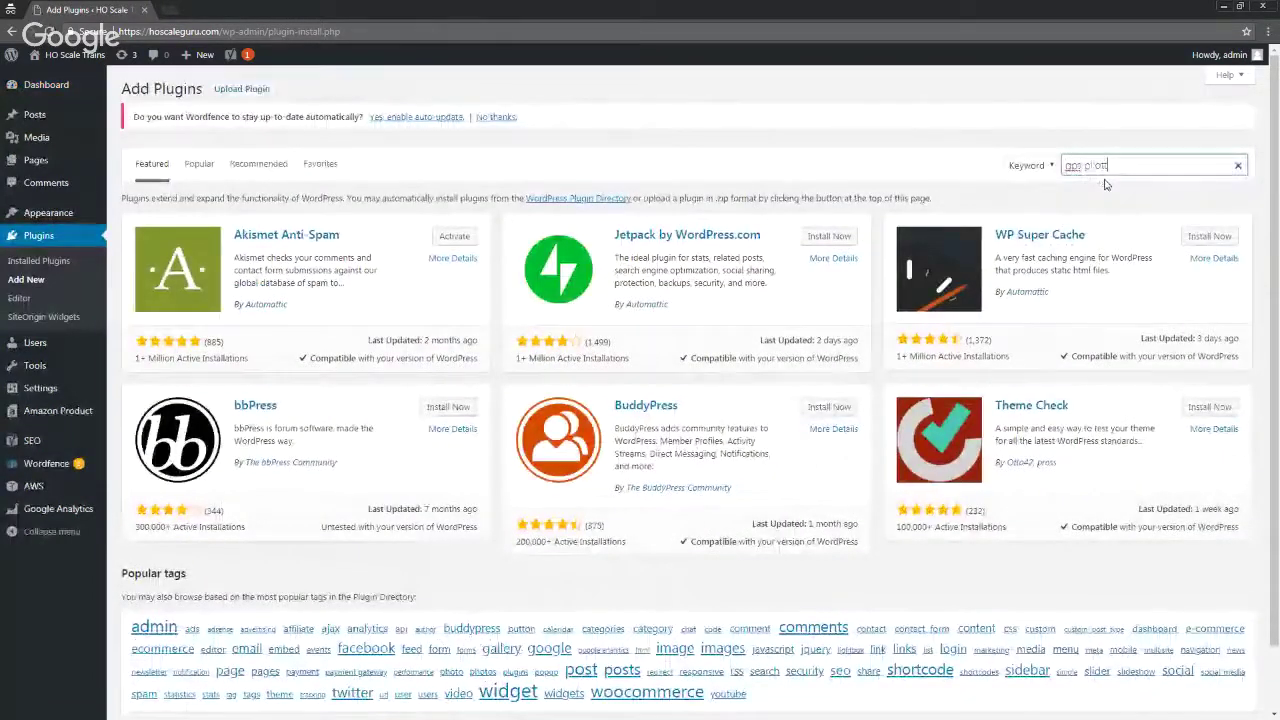
key("BackSpace")
key("BackSpace")
key("BackSpace")
key("BackSpace")
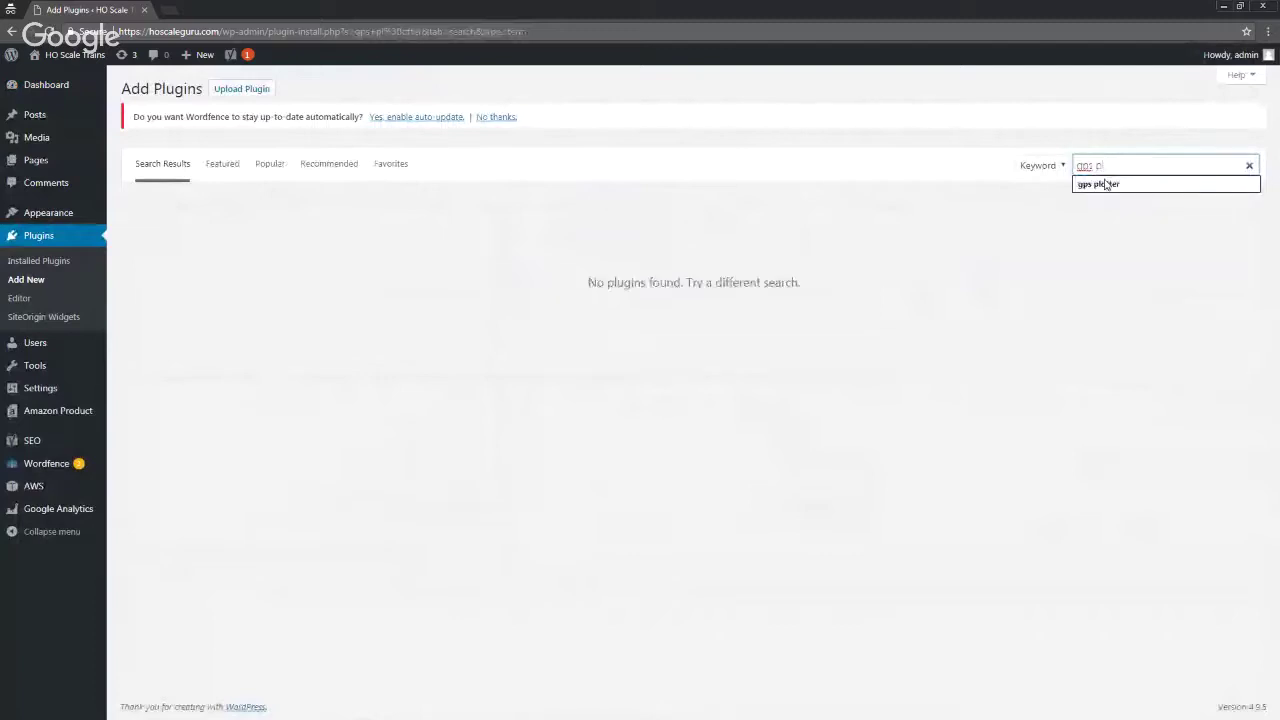
type("tter")
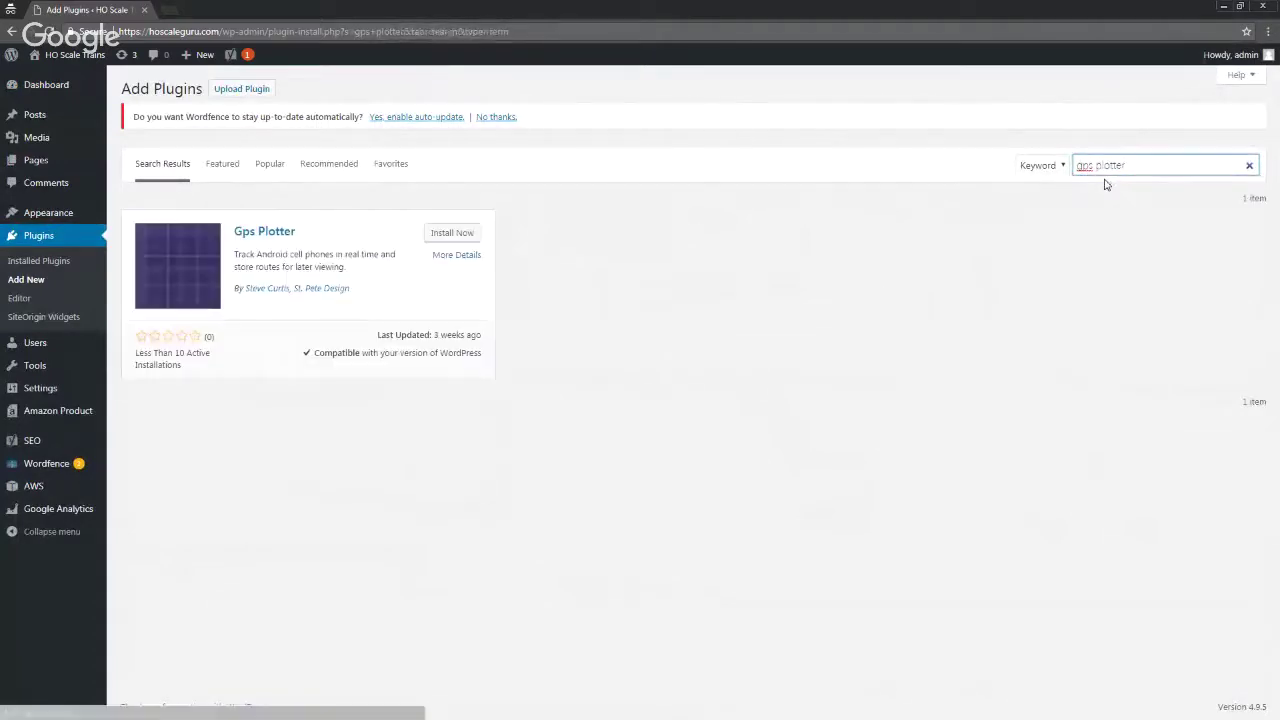
left_click(451, 236)
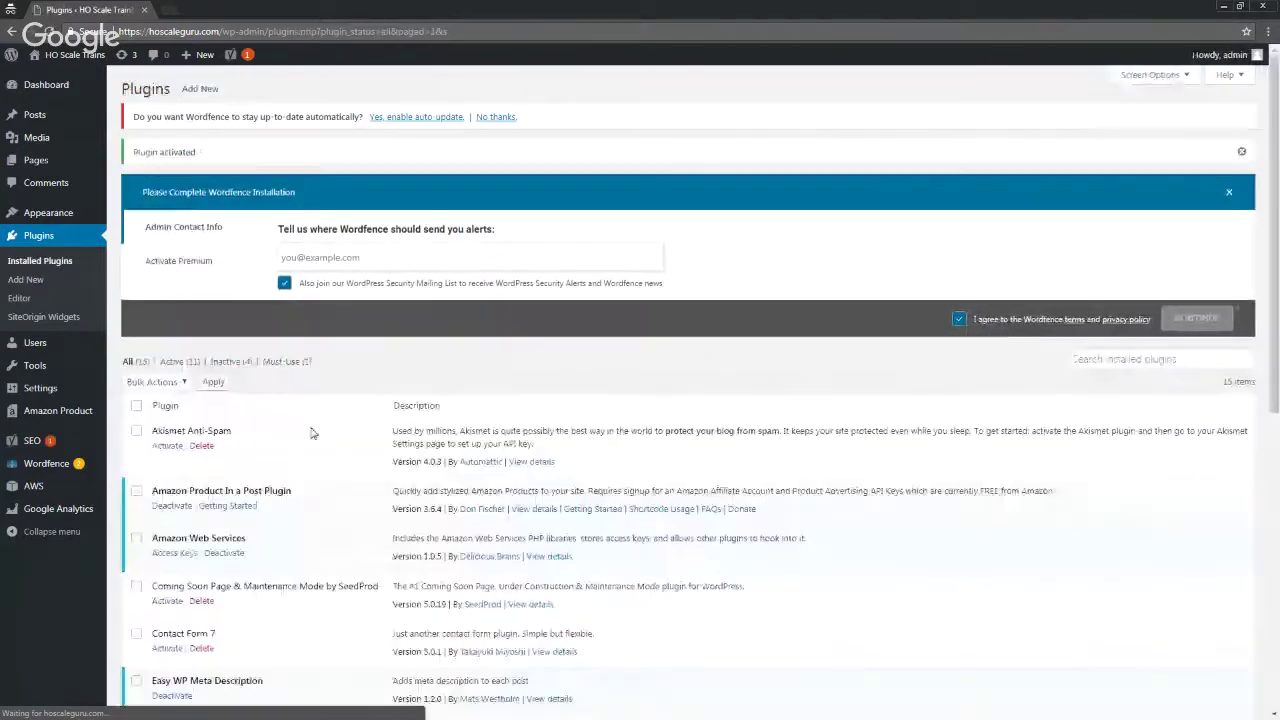
From the GPS Plotter Menu settings, open the 'Google API Key sign up' link in a new tab
mouse_move(45, 388)
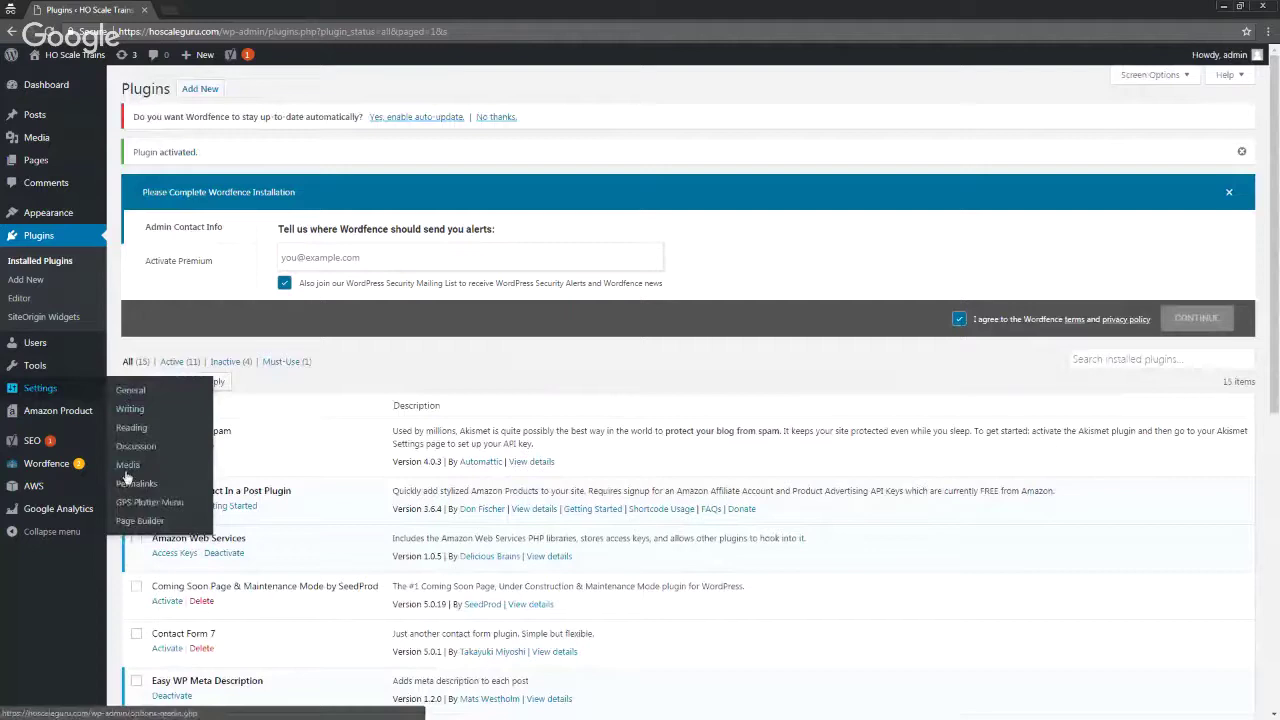
left_click(141, 503)
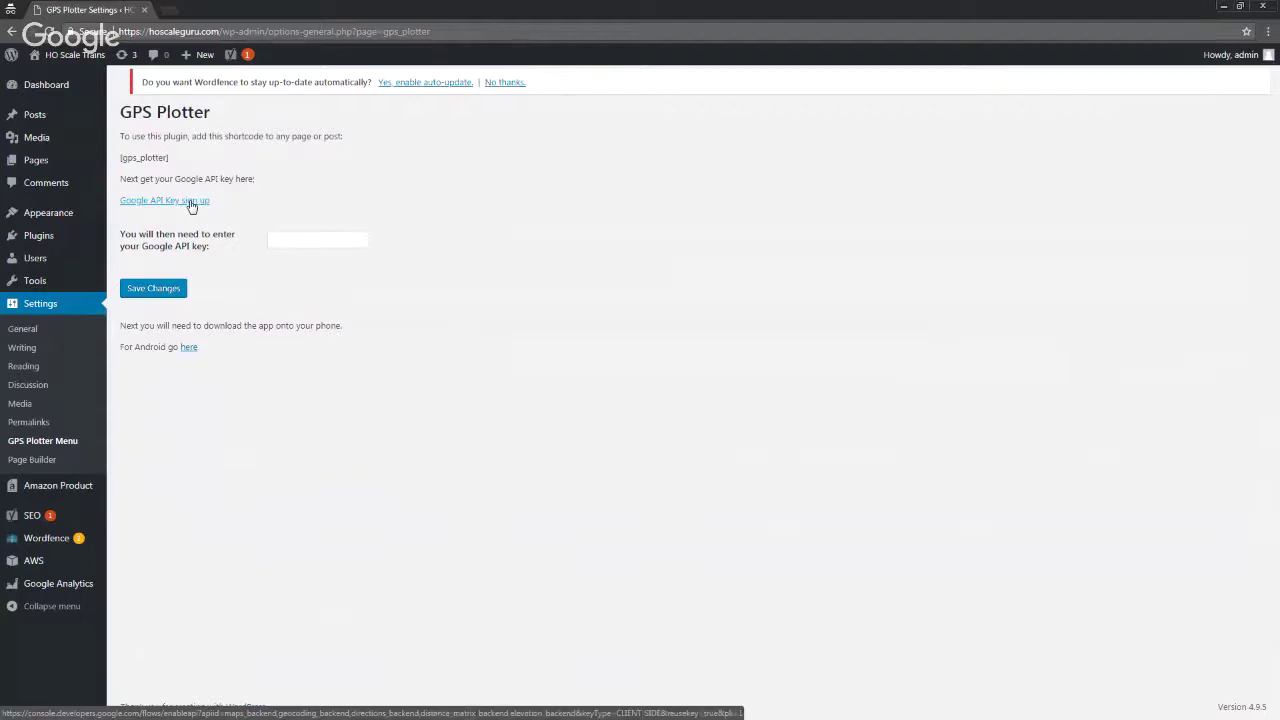
right_click(192, 204)
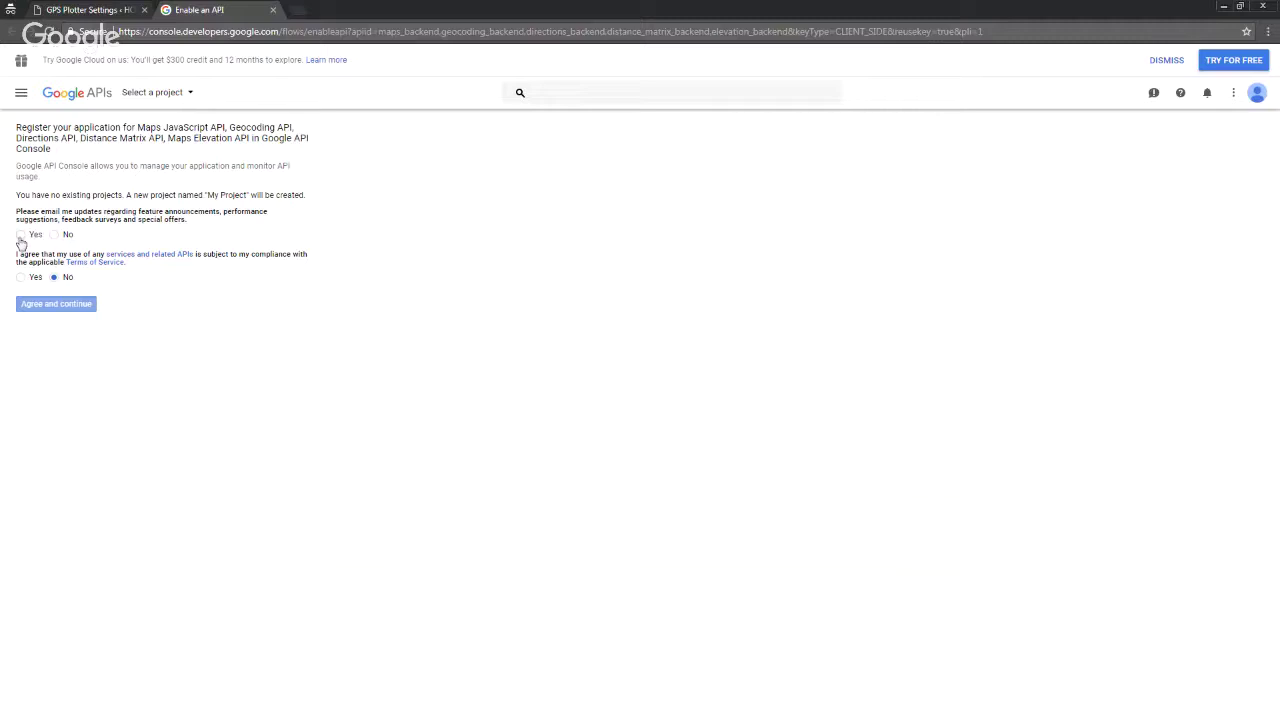
Accept the Google API Console terms of service and agree to continue
left_click(20, 277)
left_click(56, 303)
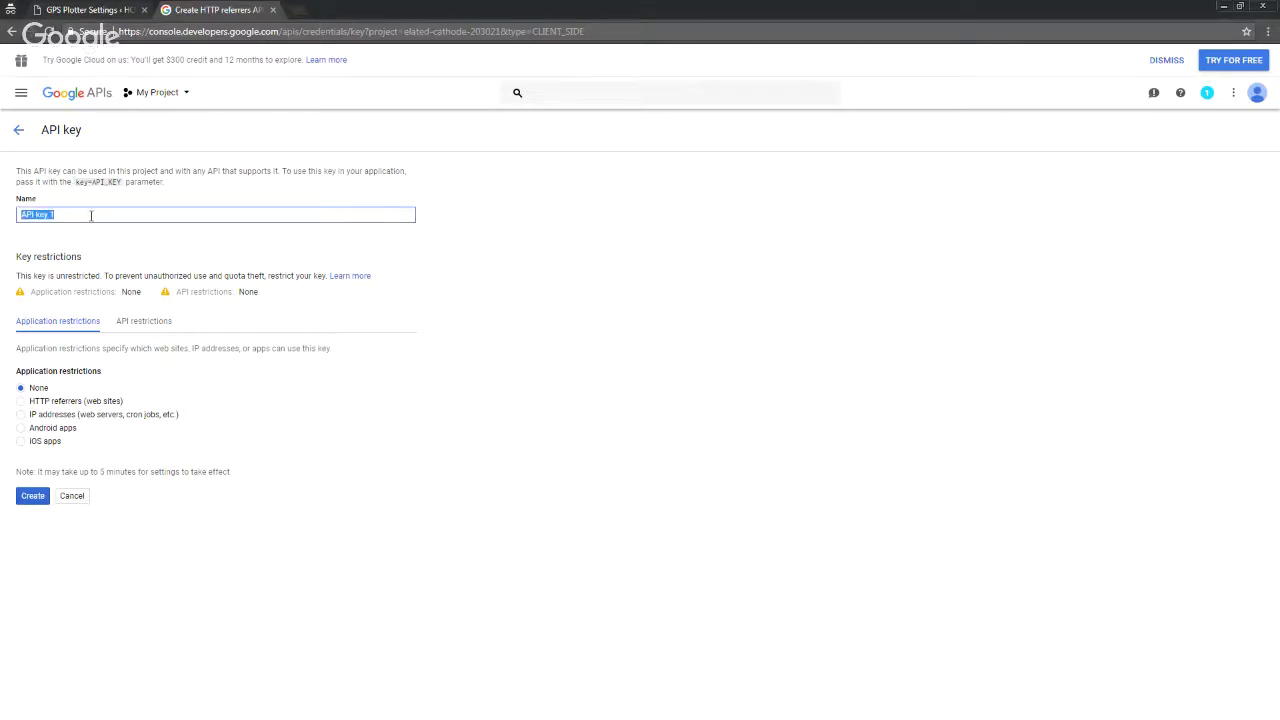
Name the key 'Test API Key 1', create it, and copy the generated key value
type("Test")
left_click(33, 497)
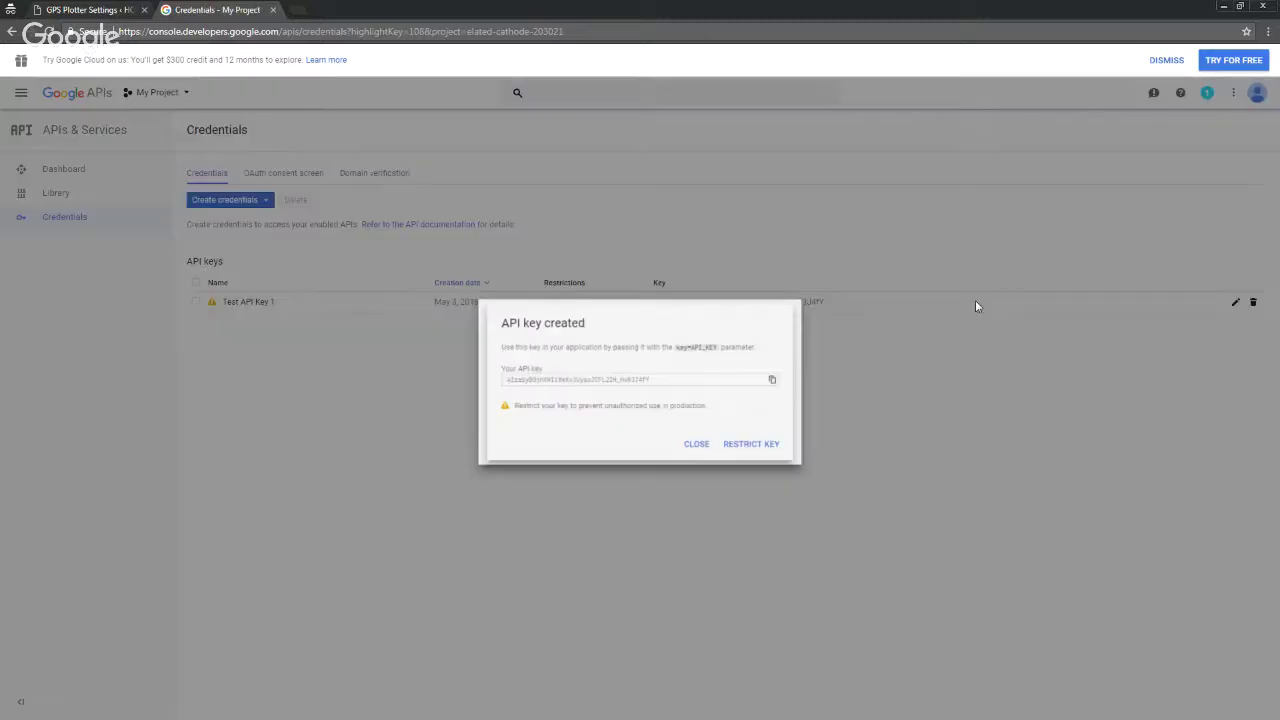
left_click(662, 386)
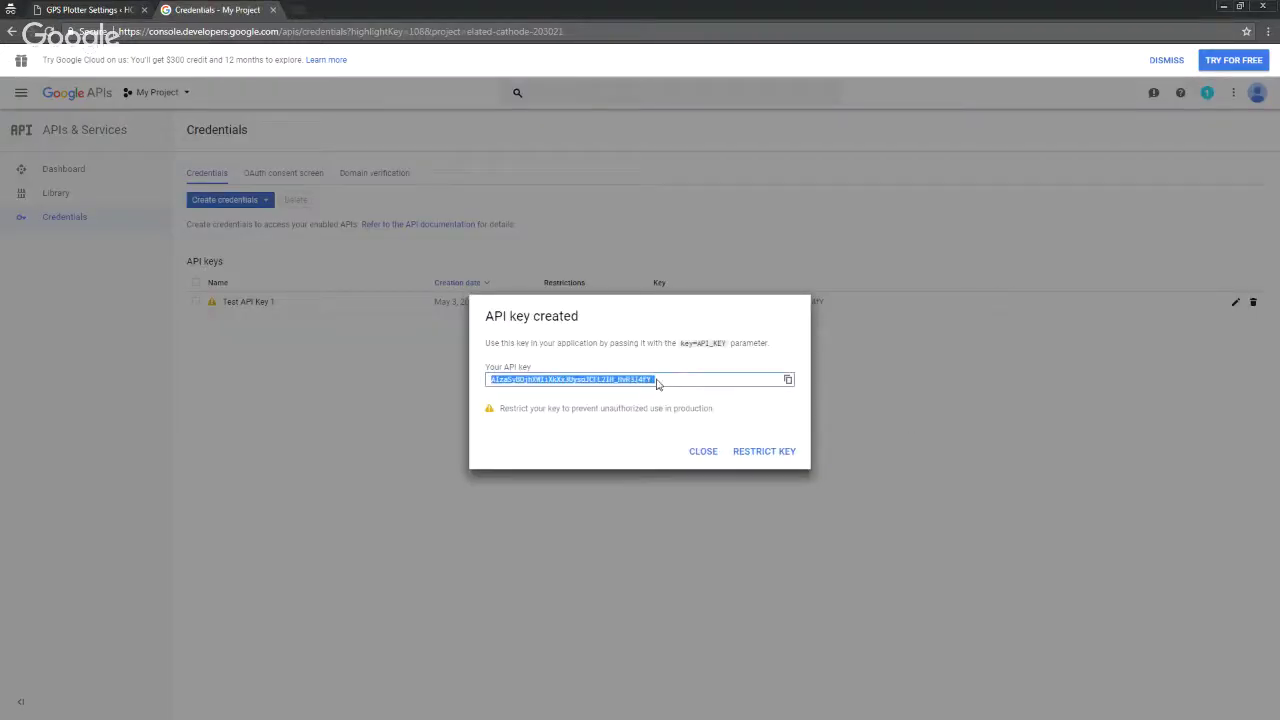
right_click(662, 386)
left_click(692, 389)
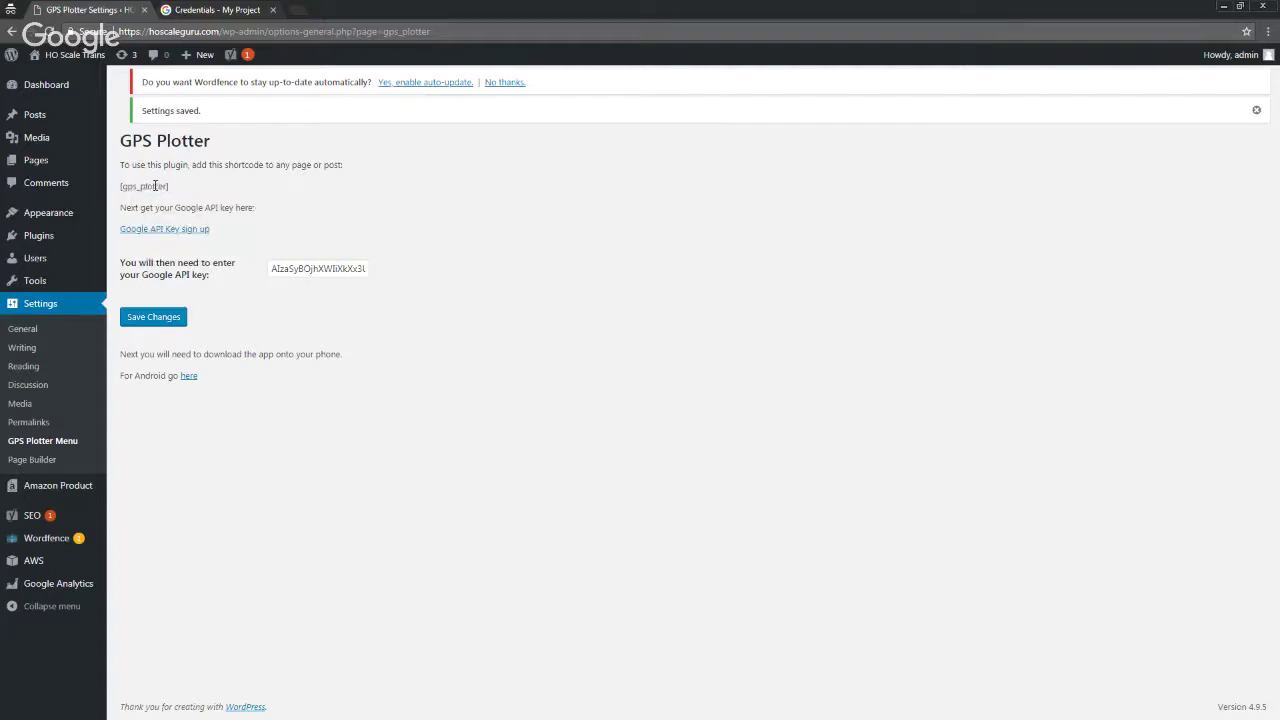
Go to the WordPress Pages list
left_click(43, 165)
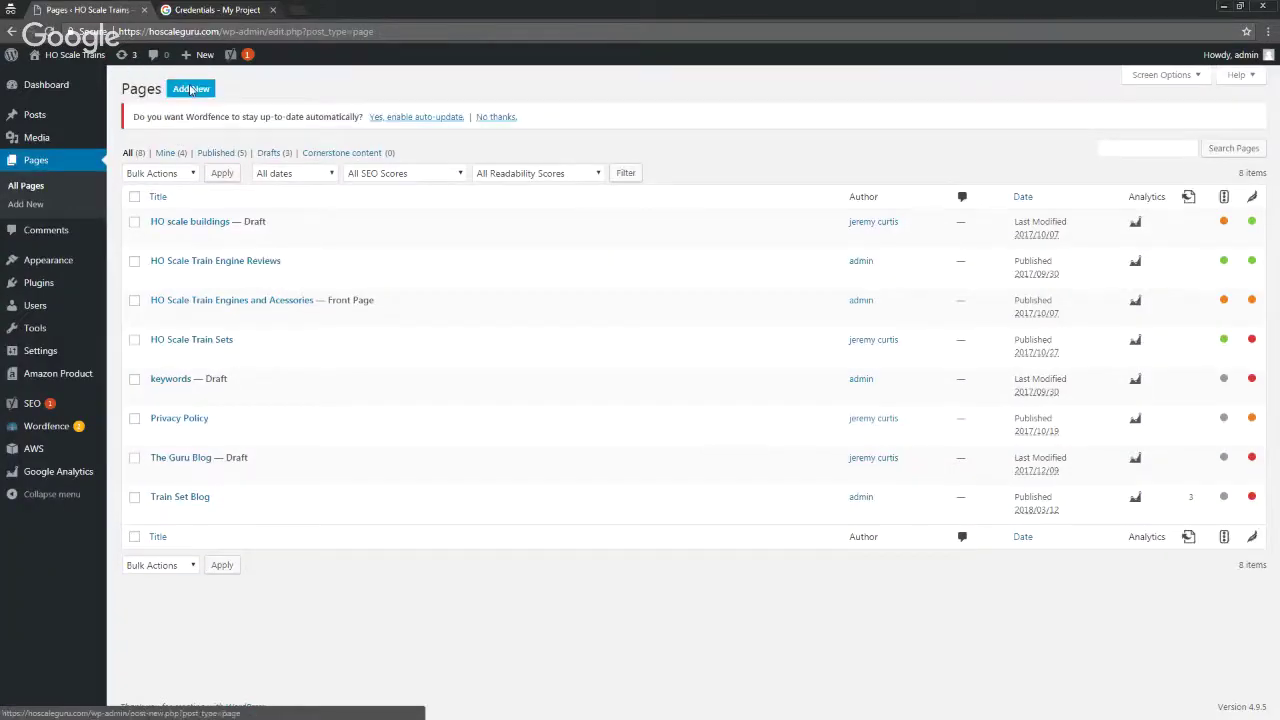
Start a new page titled 'GPS Plotter' and paste the [gps_plotter] shortcode into its body
left_click(191, 90)
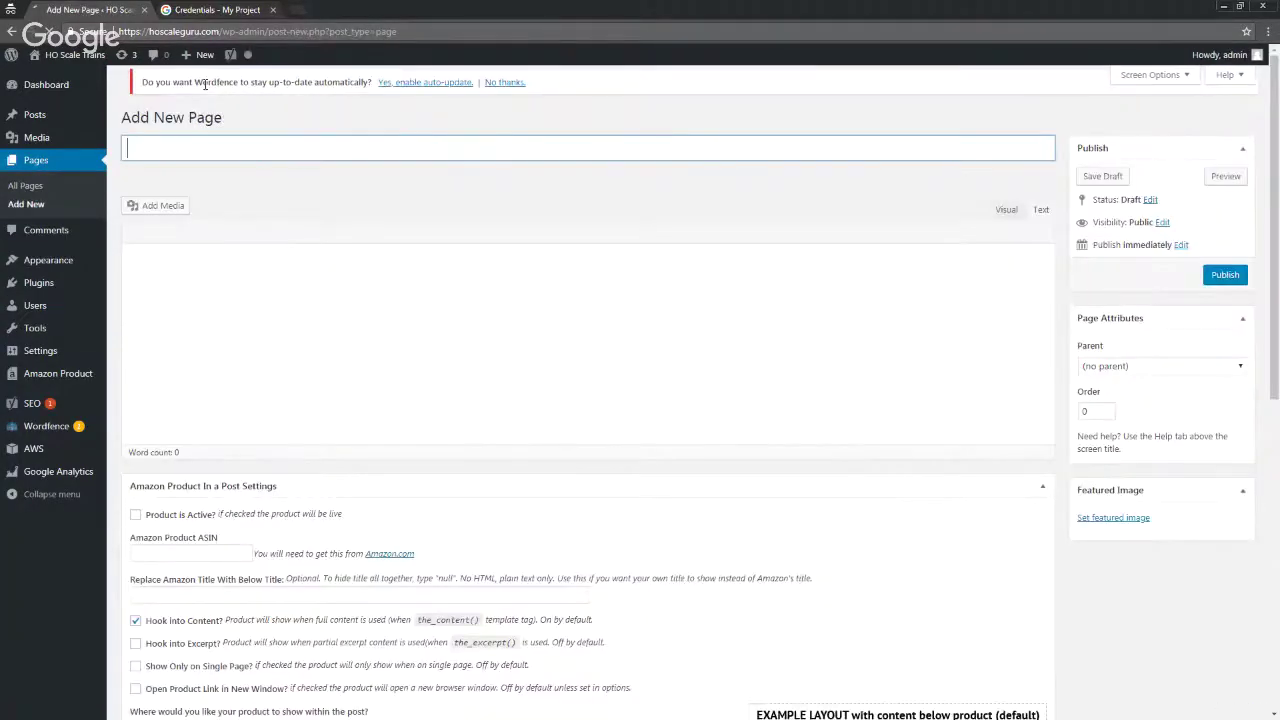
left_click(220, 162)
type("G")
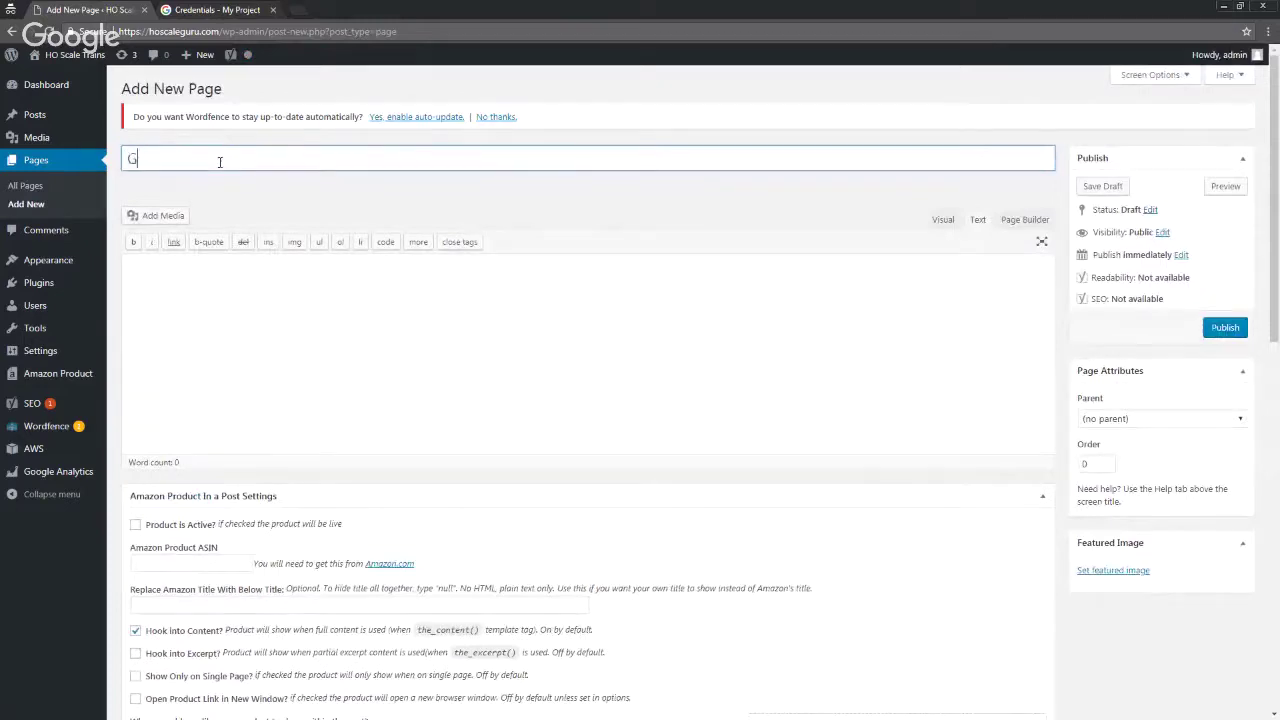
type("PS Plotter")
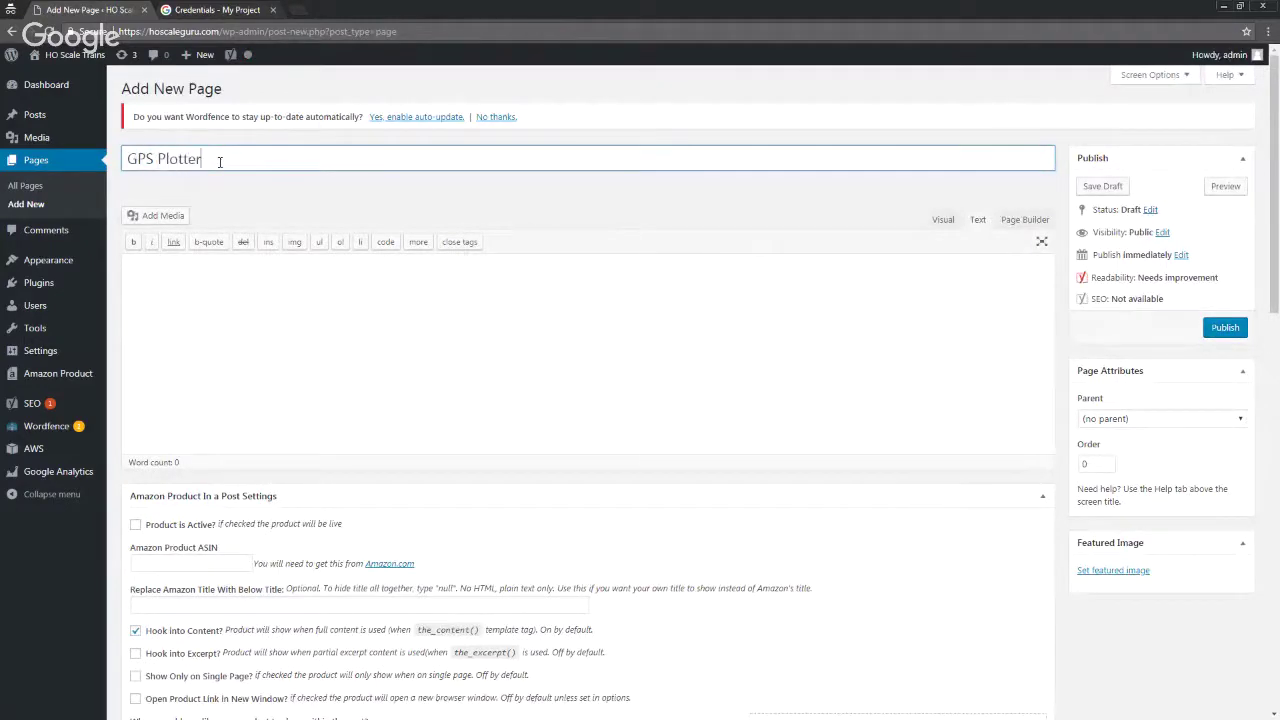
left_click(220, 277)
right_click(220, 277)
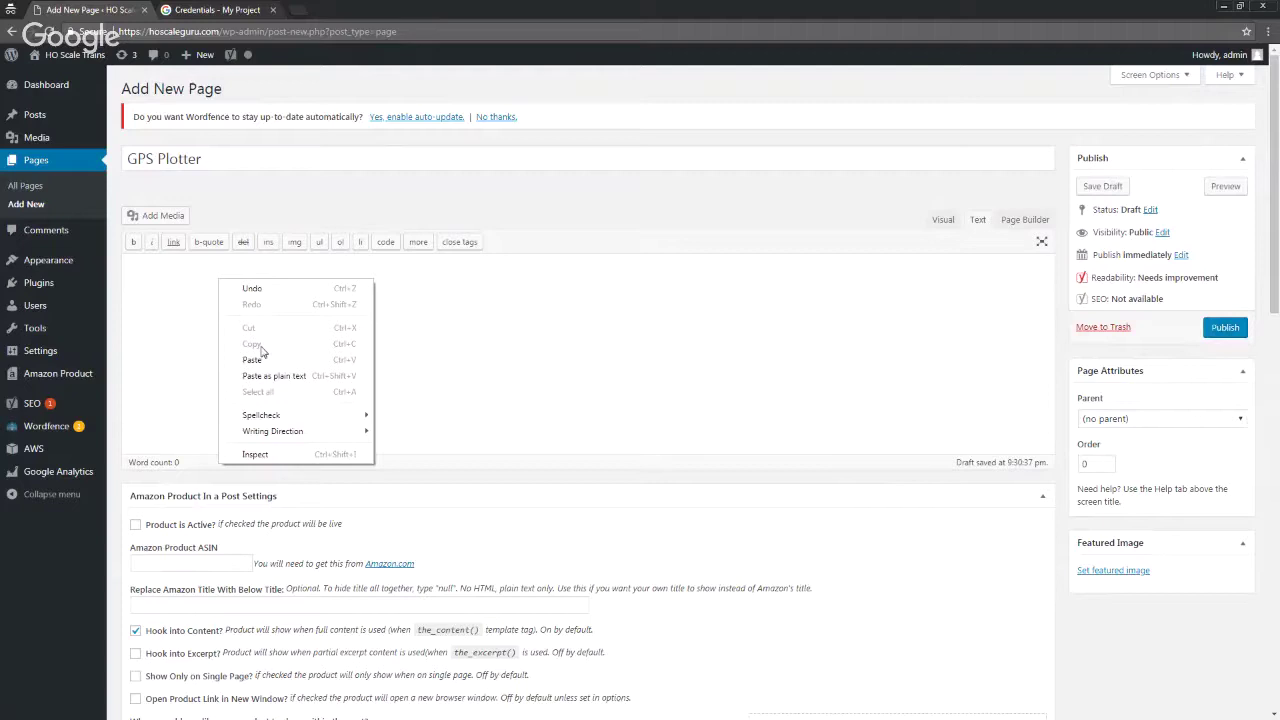
left_click(250, 360)
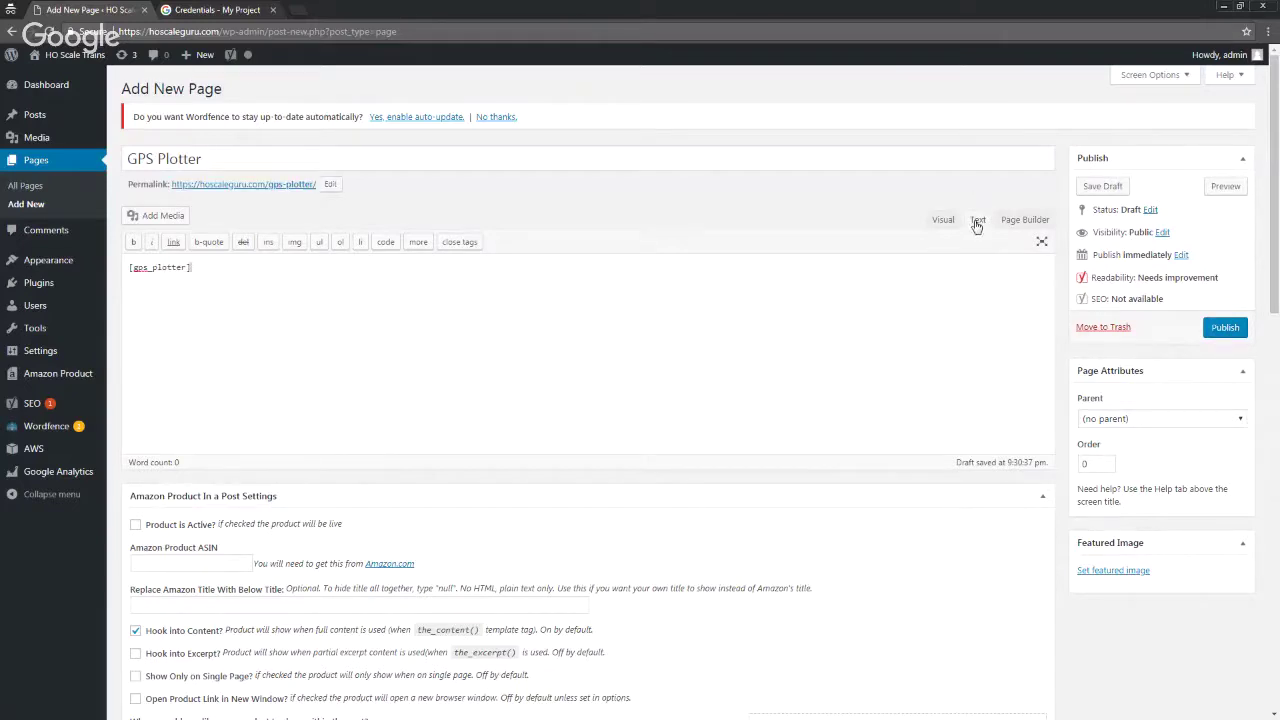
Switch the editor to Visual view and publish the page
left_click(945, 221)
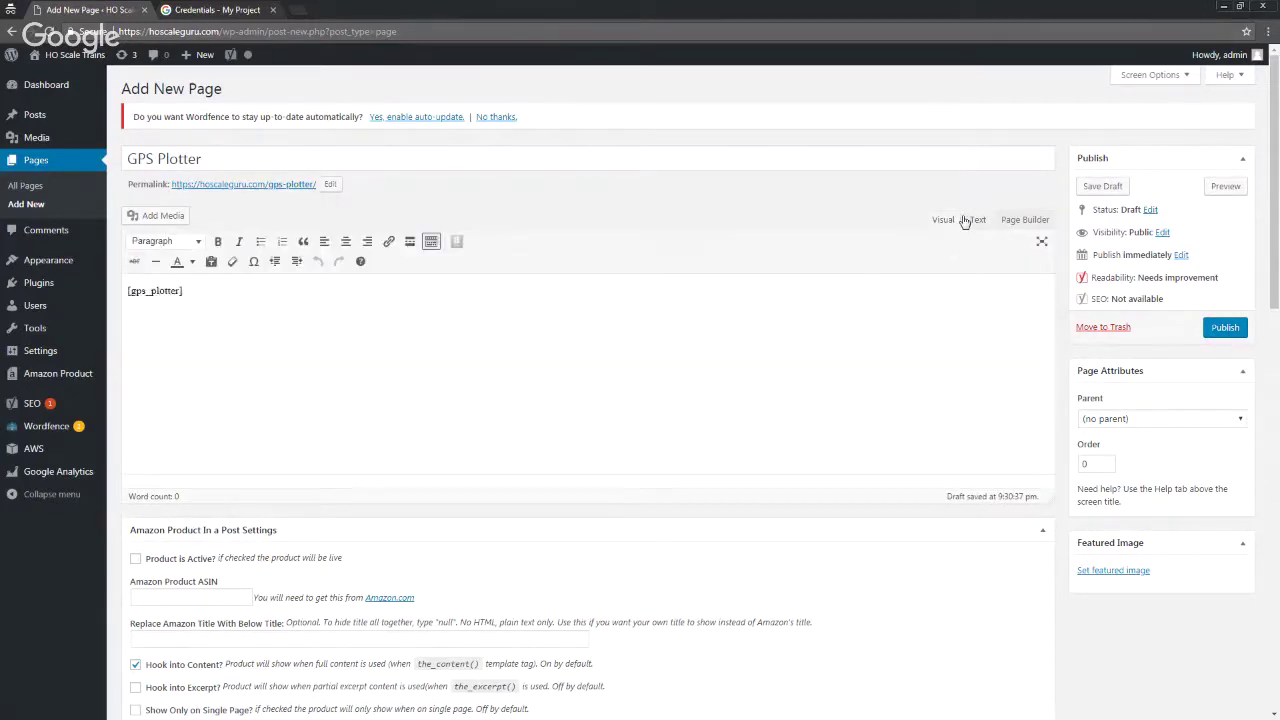
left_click(930, 310)
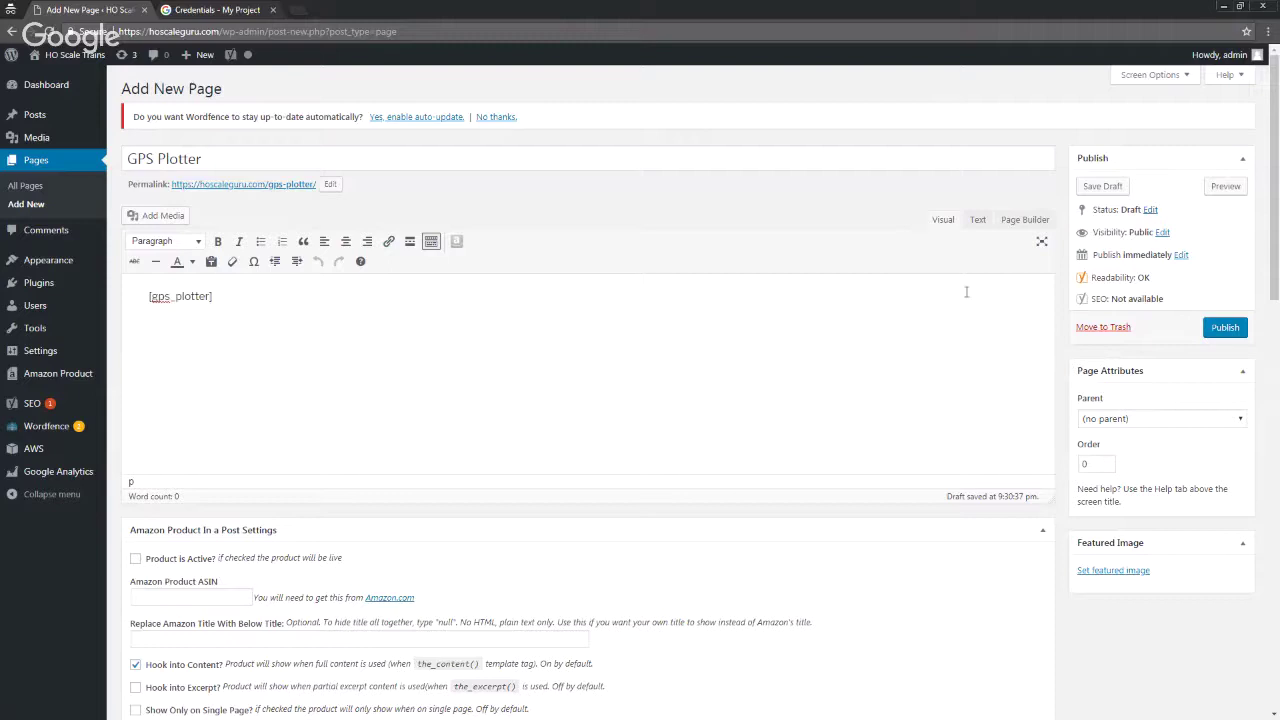
left_click(1226, 326)
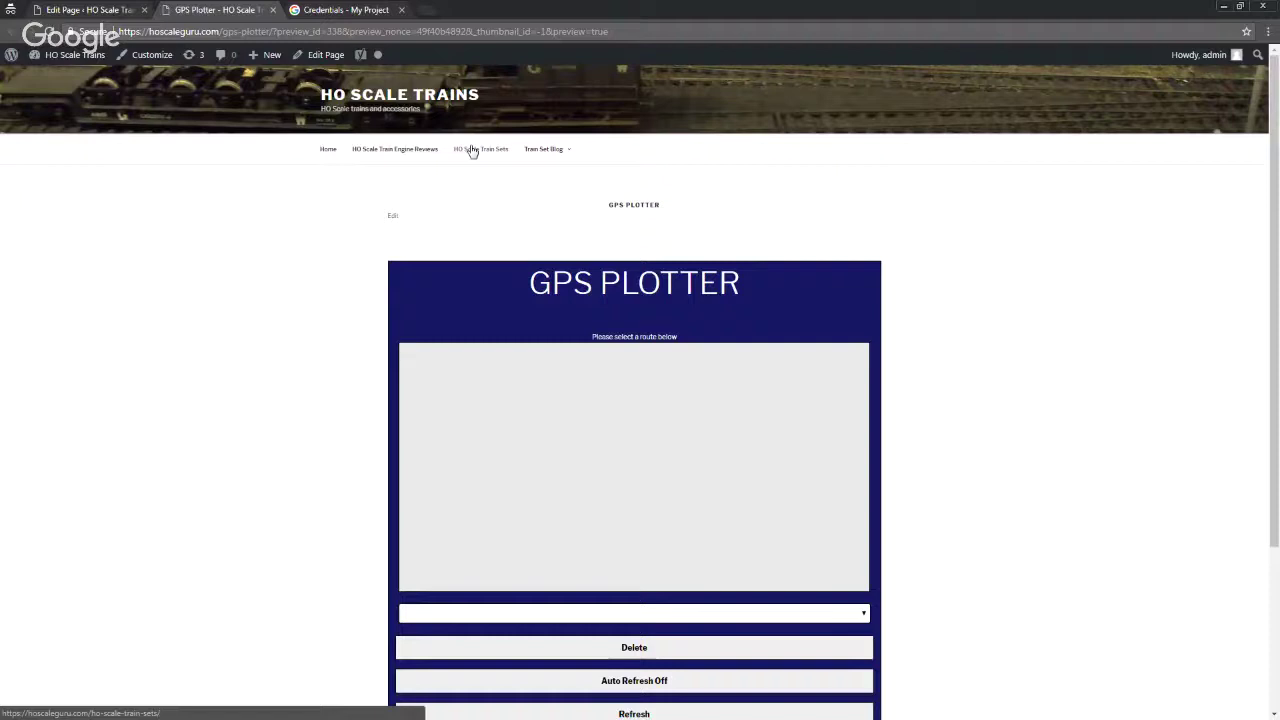
Scroll down to the map and zoom it out two levels
scroll(912, 437, "down", 2)
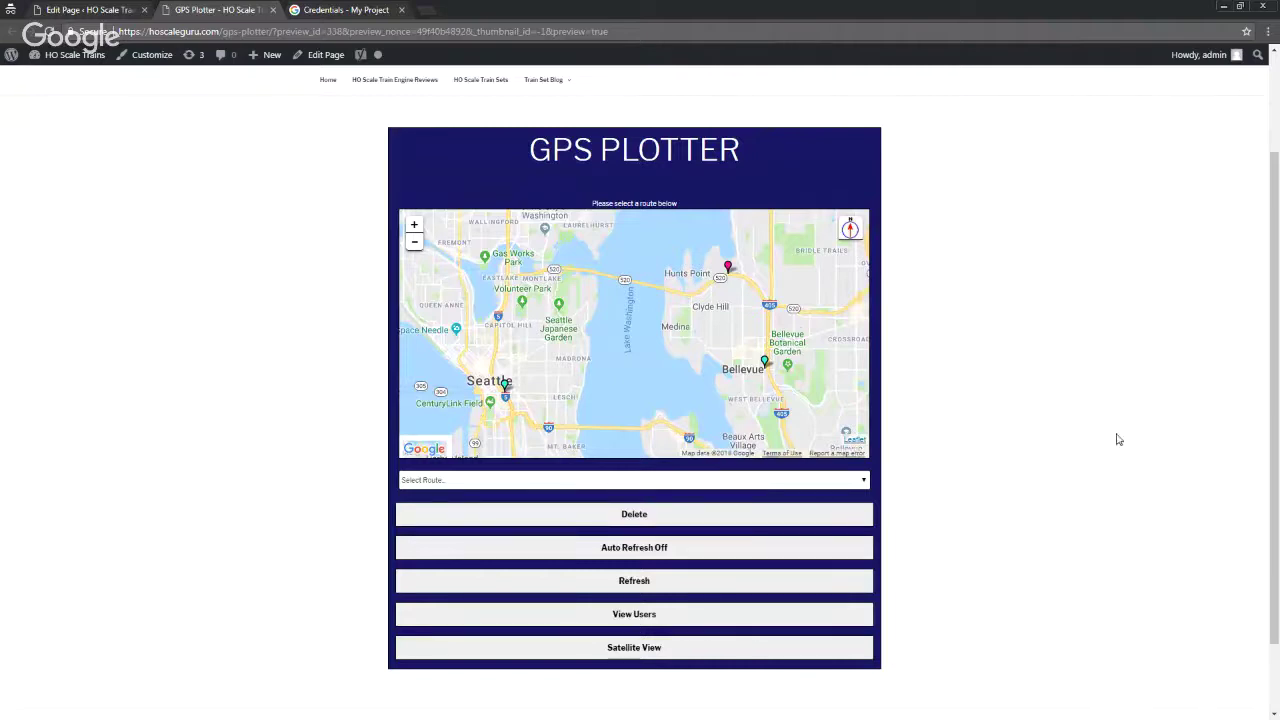
left_click(415, 244)
left_click(415, 244)
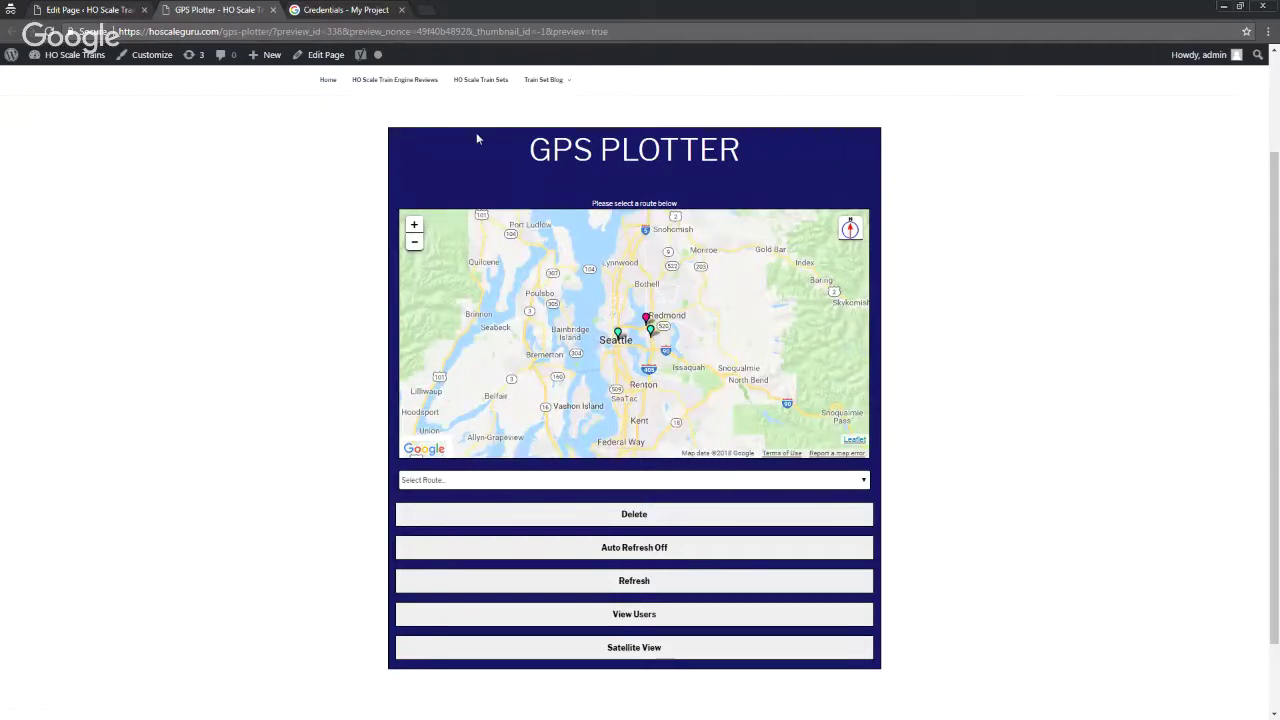
left_click(593, 35)
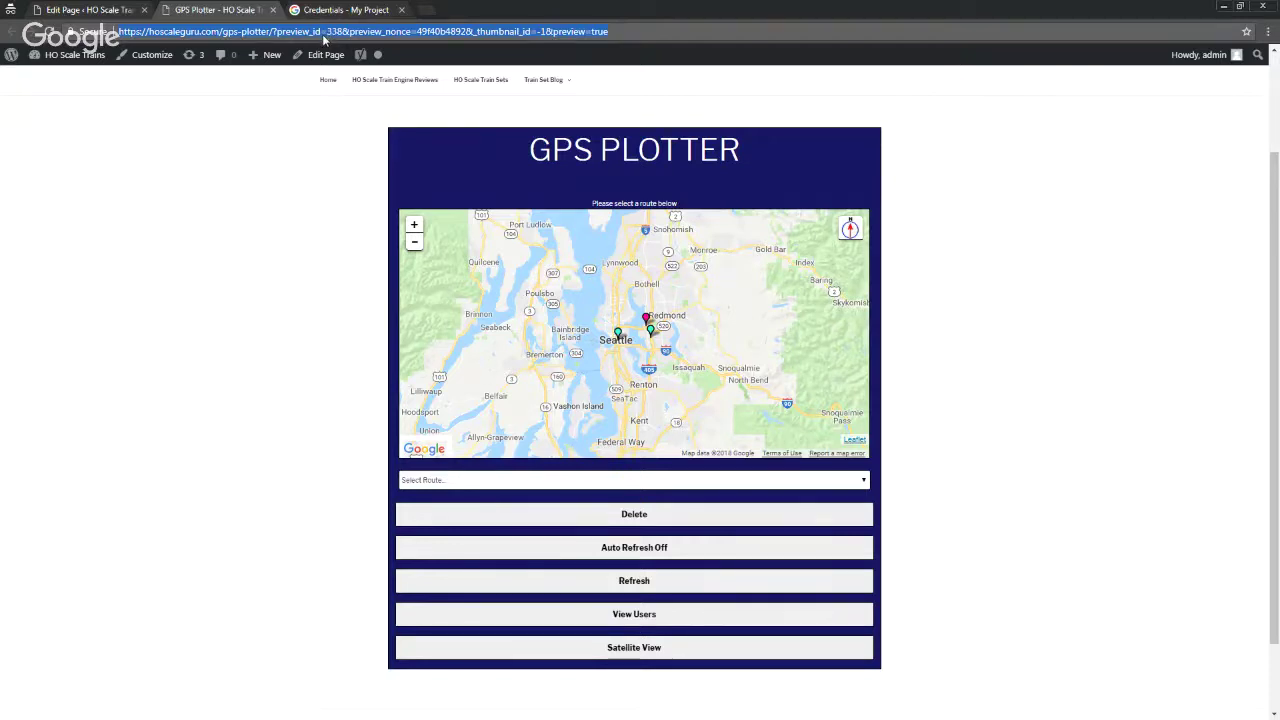
left_click(239, 120)
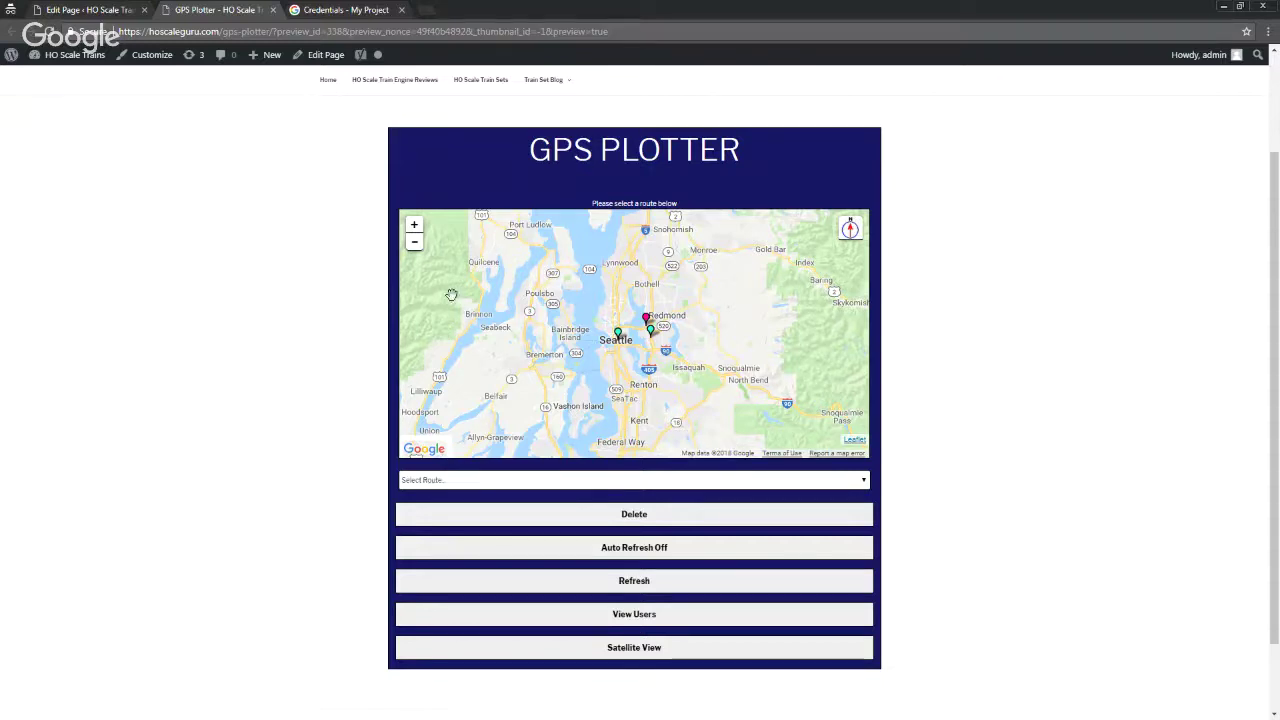
Zoom out once more, open the Seattle marker's route, inspect a point, then return to all users
left_click(414, 242)
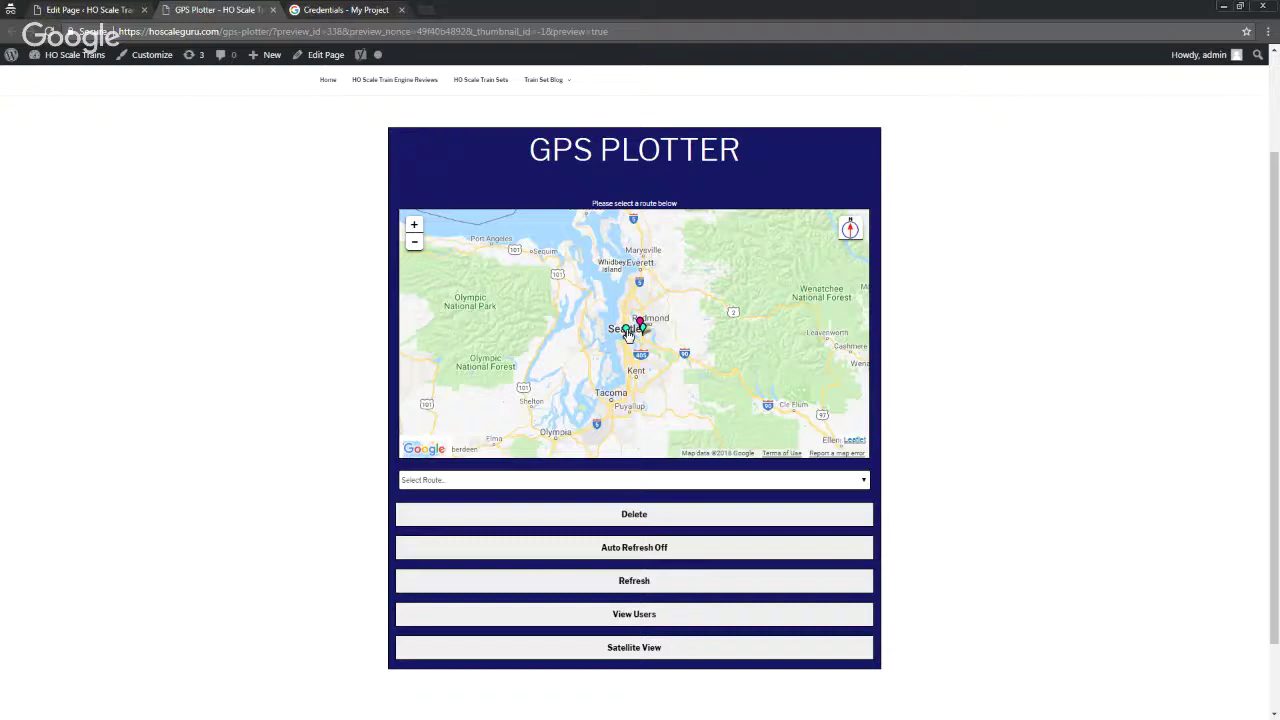
left_click(628, 333)
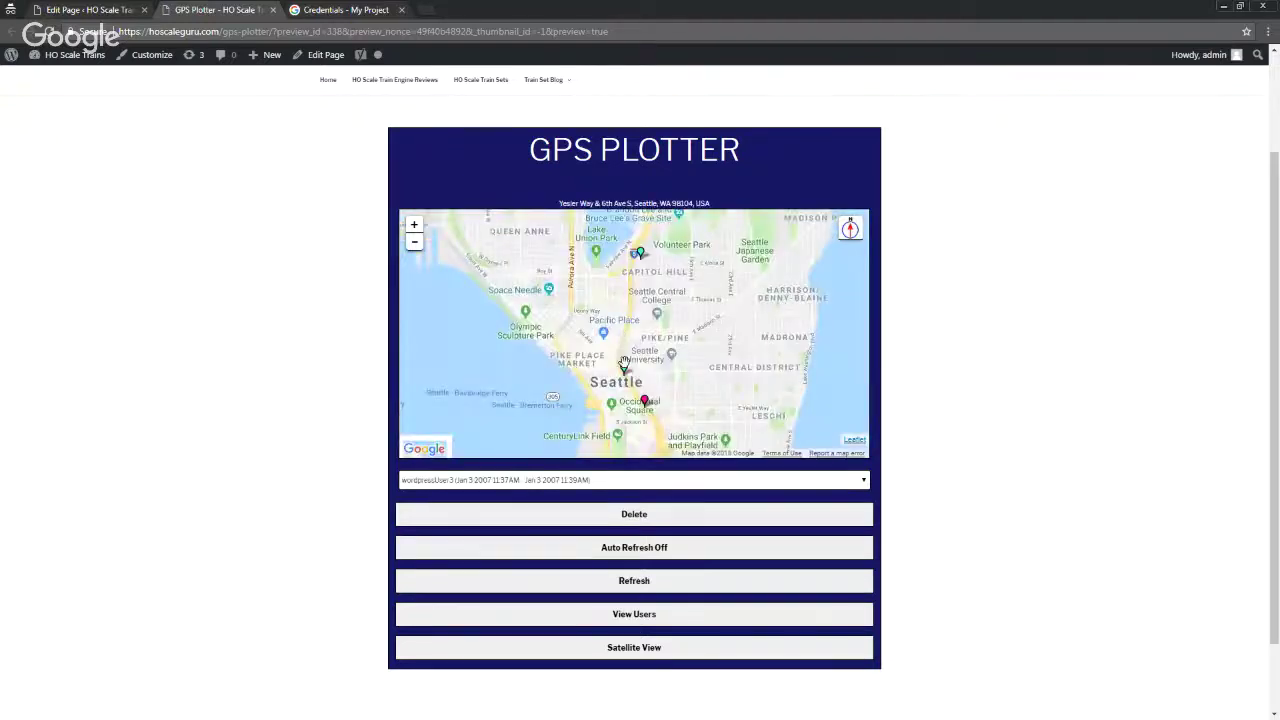
left_click(622, 372)
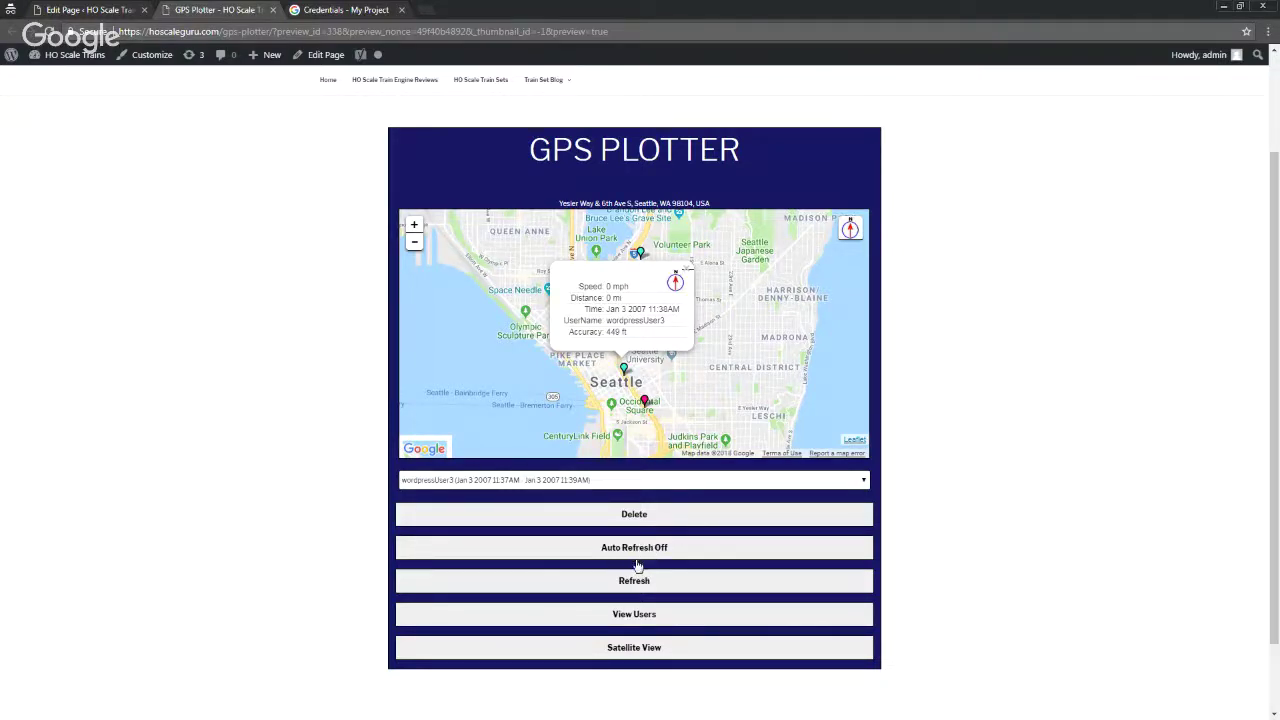
left_click(656, 617)
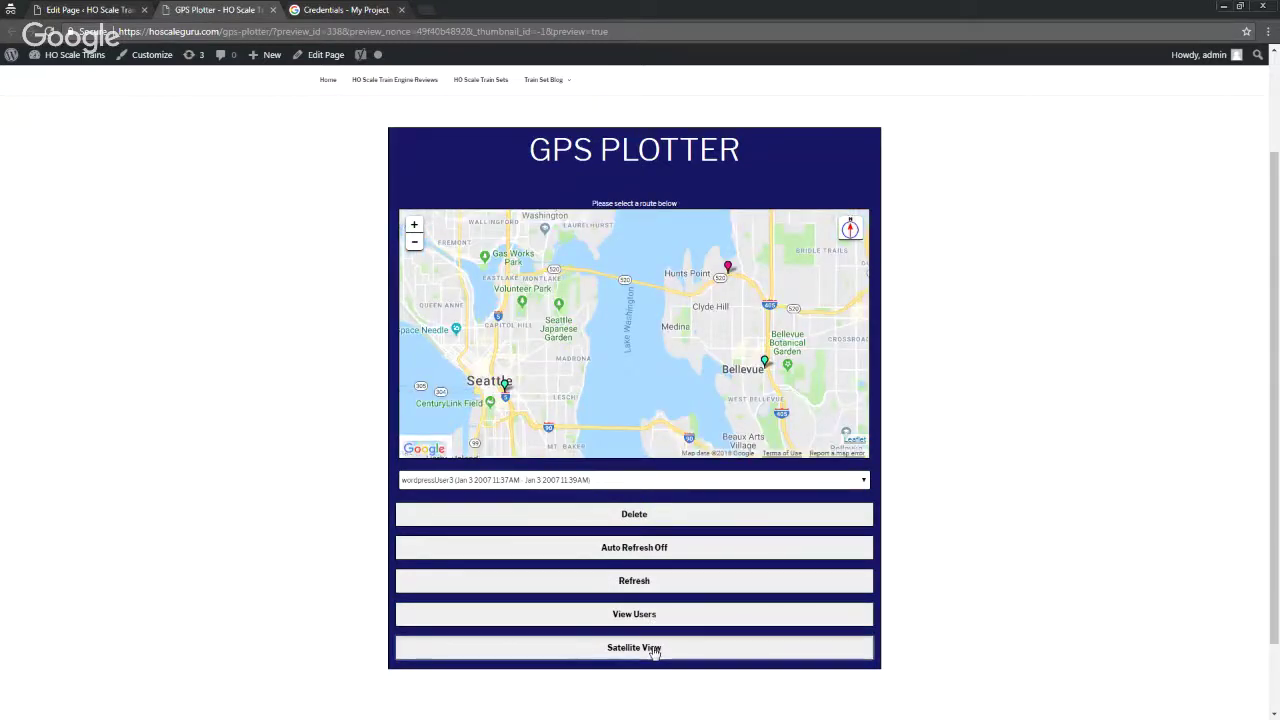
Switch the map to Satellite view and load the red Bellevue marker's route
left_click(656, 651)
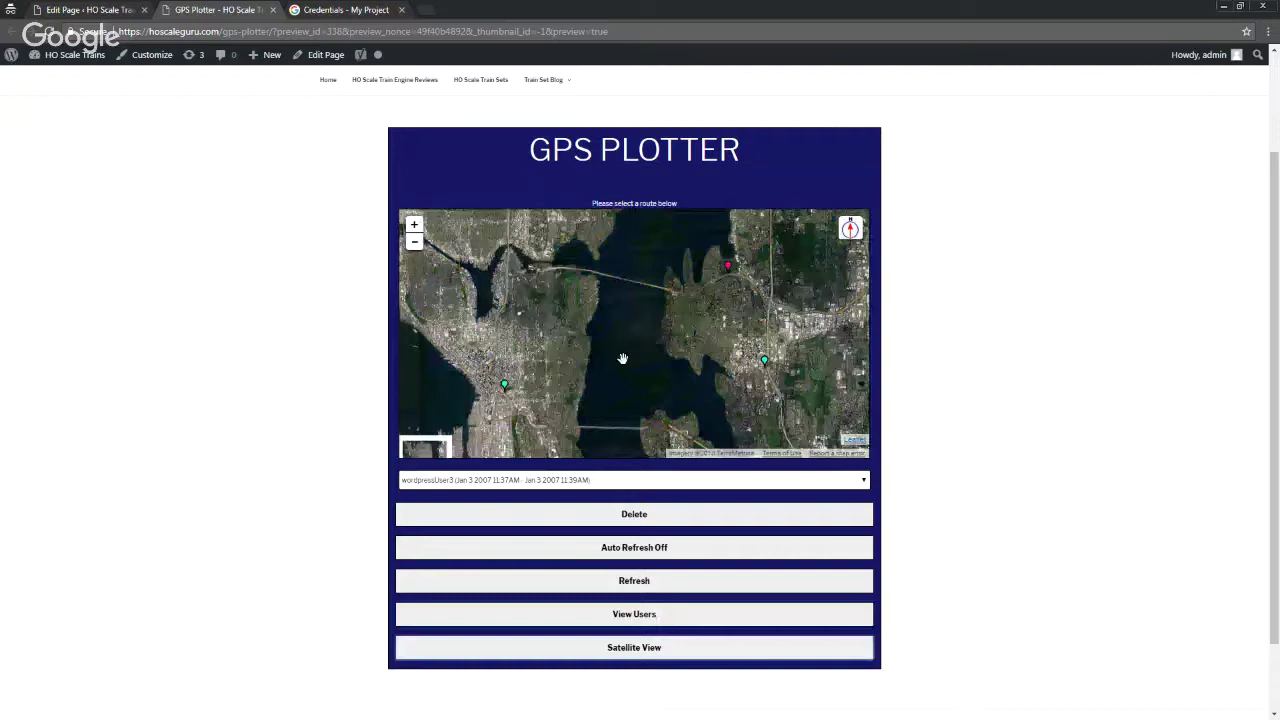
left_click(728, 270)
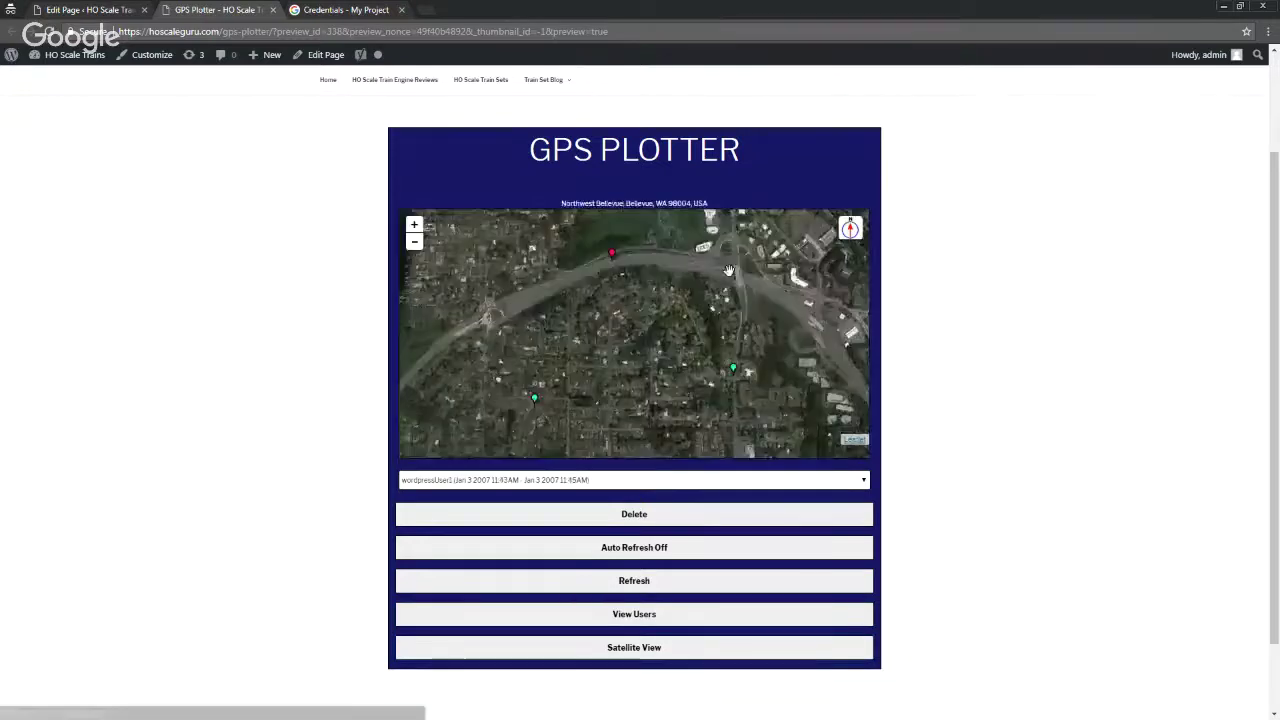